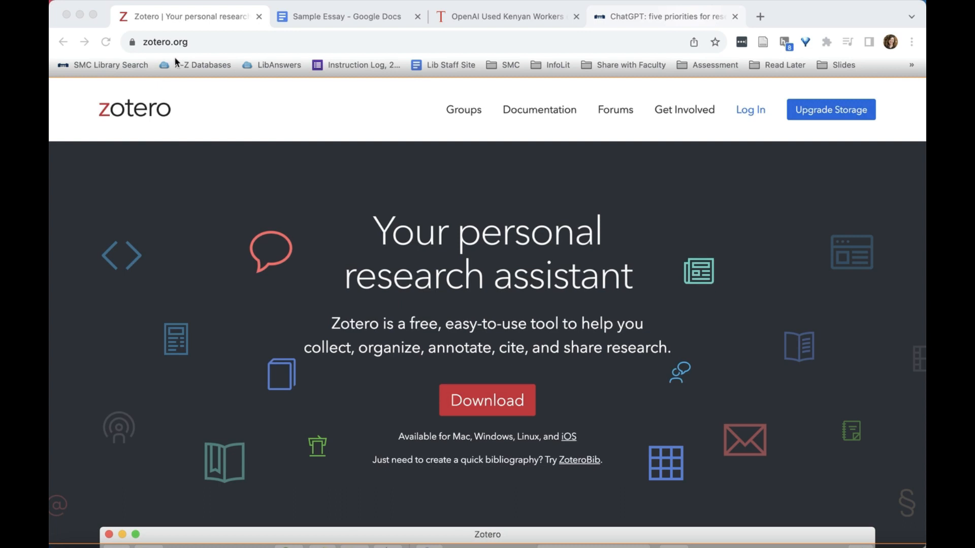
# - Open the Zotero downloads page and view the Zotero 6 for Mac and Chrome Connector options
pyautogui.click(500, 406)
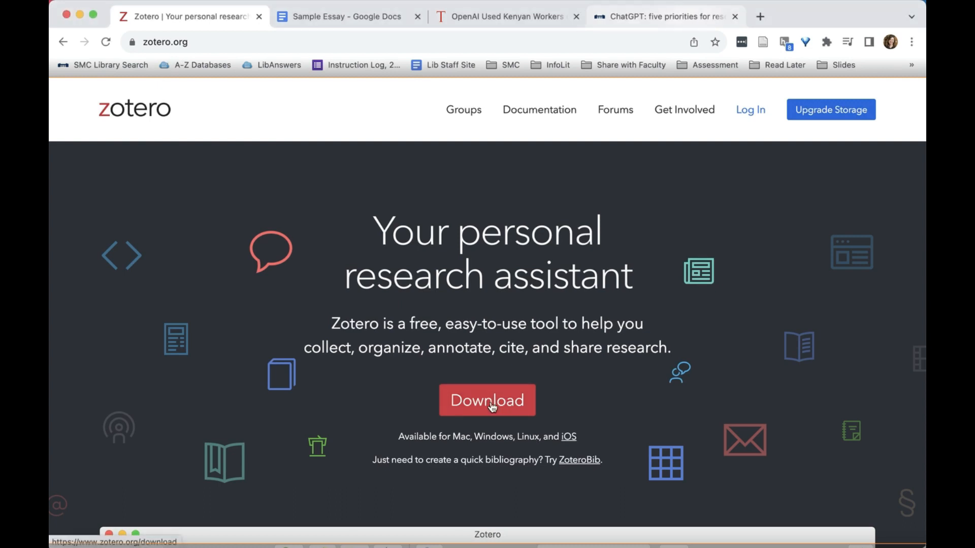
pyautogui.click(492, 406)
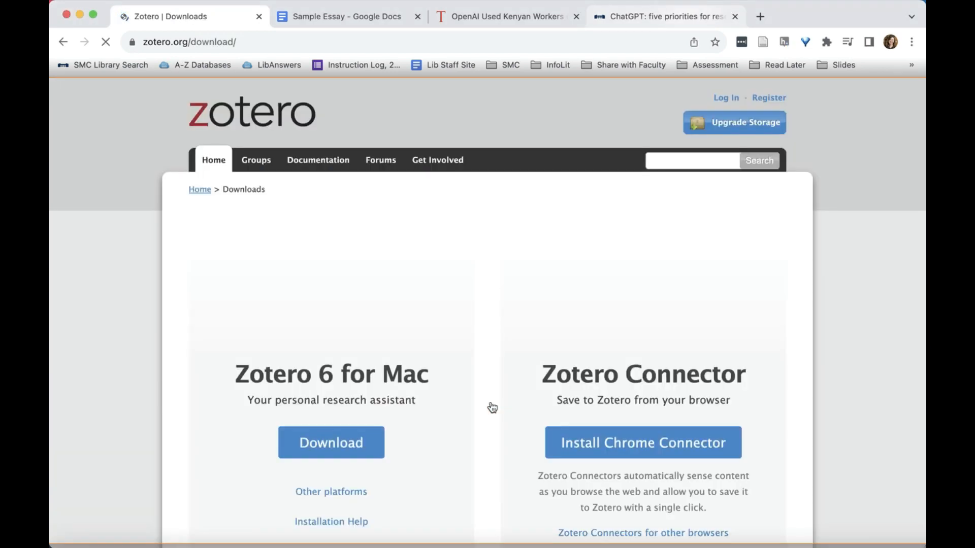
pyautogui.scroll(-1, 492, 408)
pyautogui.scroll(-1, 492, 408)
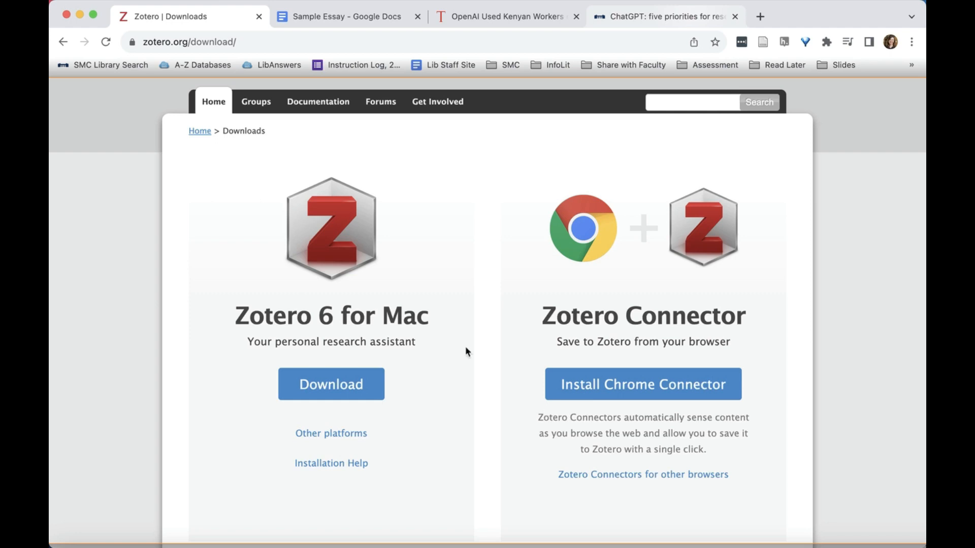
# - Save the TIME article about OpenAI's Kenyan workers to the ChatGPT collection with the Zotero Connector
pyautogui.click(506, 18)
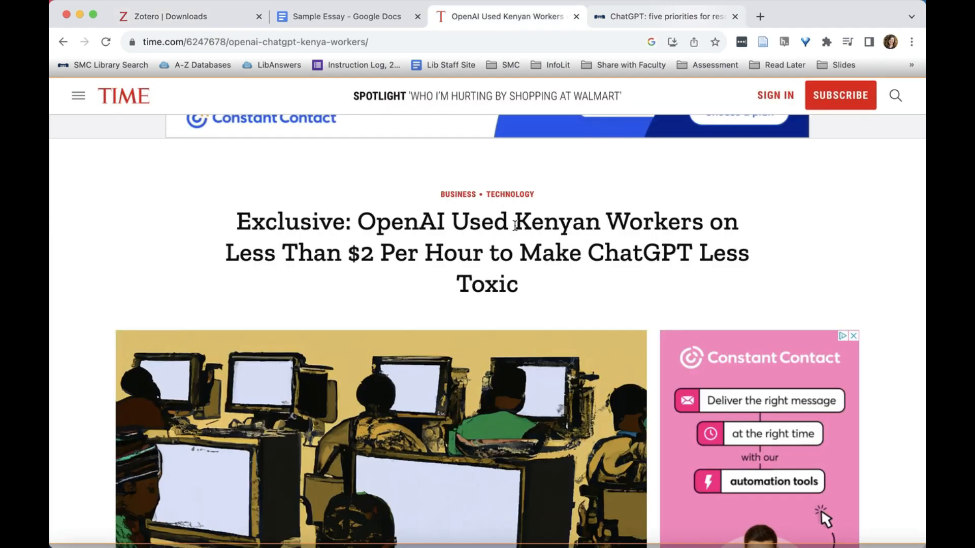
pyautogui.click(636, 16)
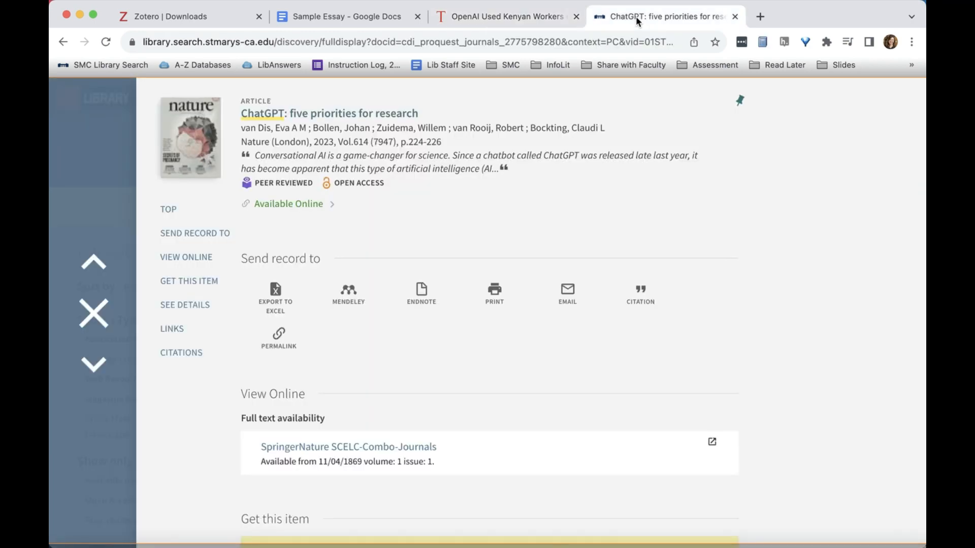
pyautogui.click(497, 18)
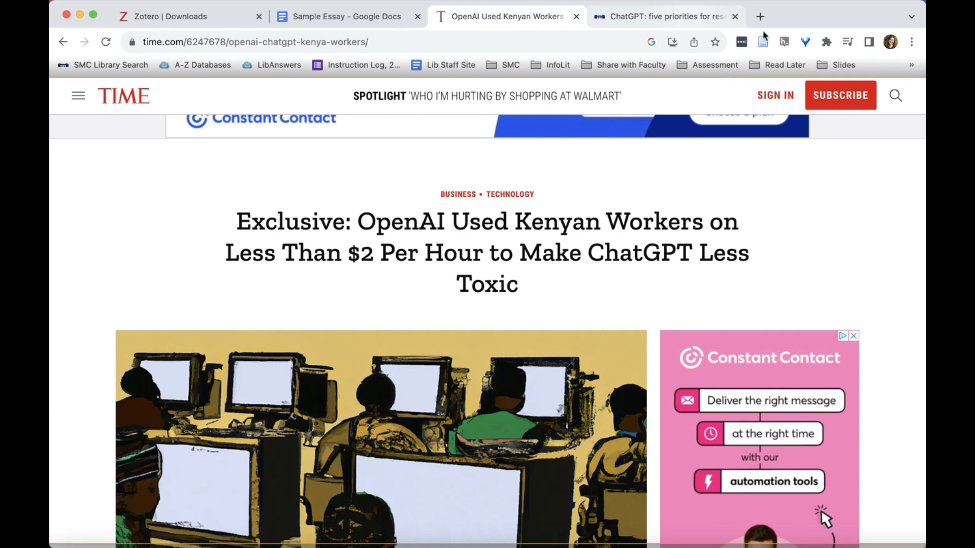
pyautogui.click(763, 43)
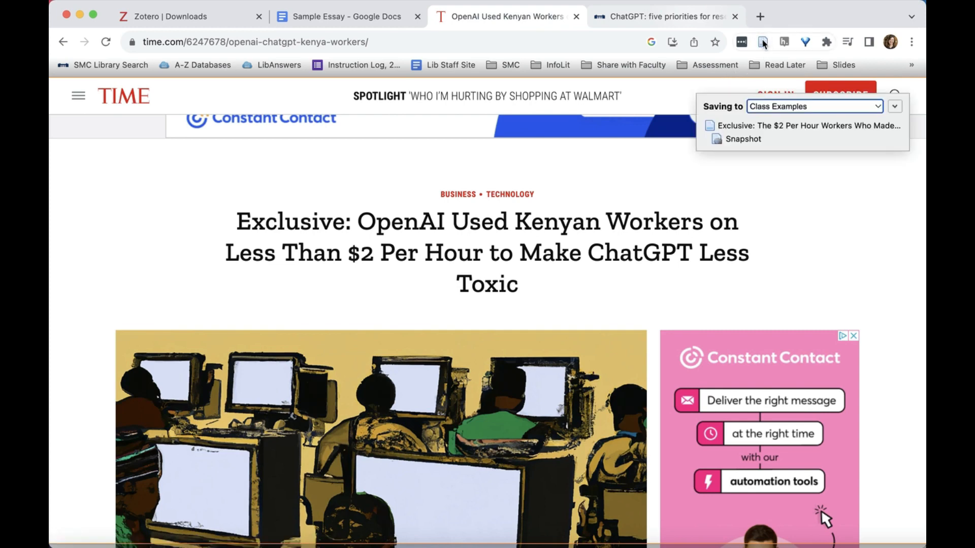
pyautogui.click(783, 108)
pyautogui.click(769, 204)
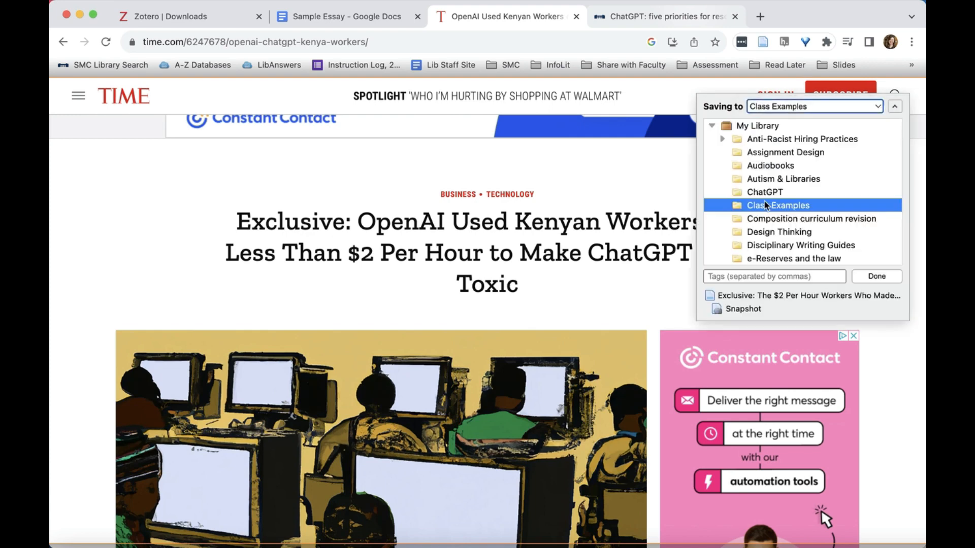
pyautogui.scroll(-1, 766, 193)
pyautogui.click(765, 185)
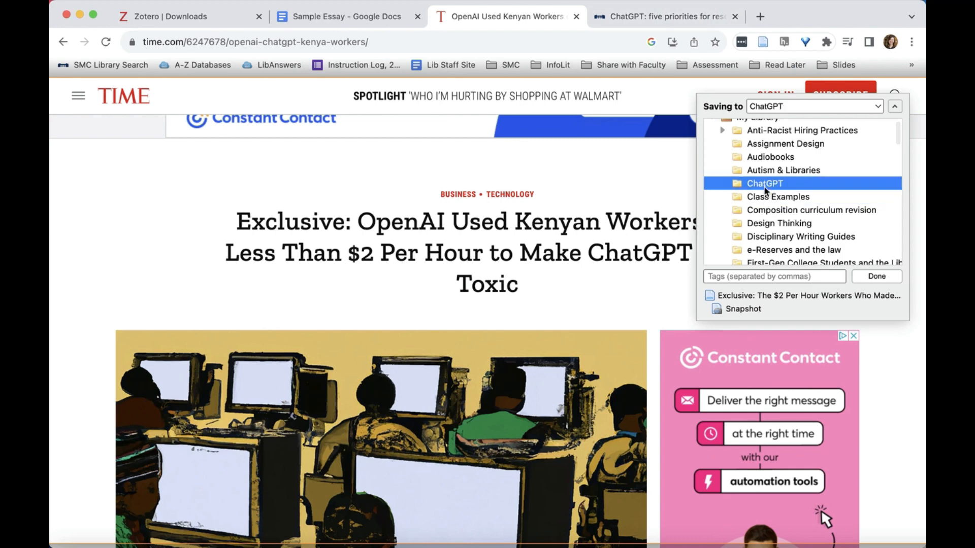
pyautogui.click(878, 277)
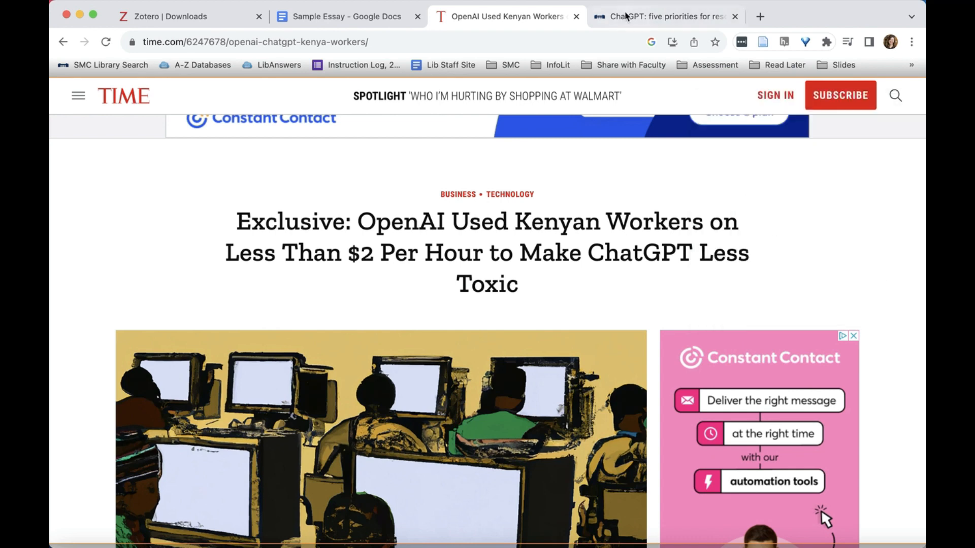
# - Save the library record for "ChatGPT: five priorities for research" with the Zotero Connector and switch to the Zotero desktop app
pyautogui.click(626, 17)
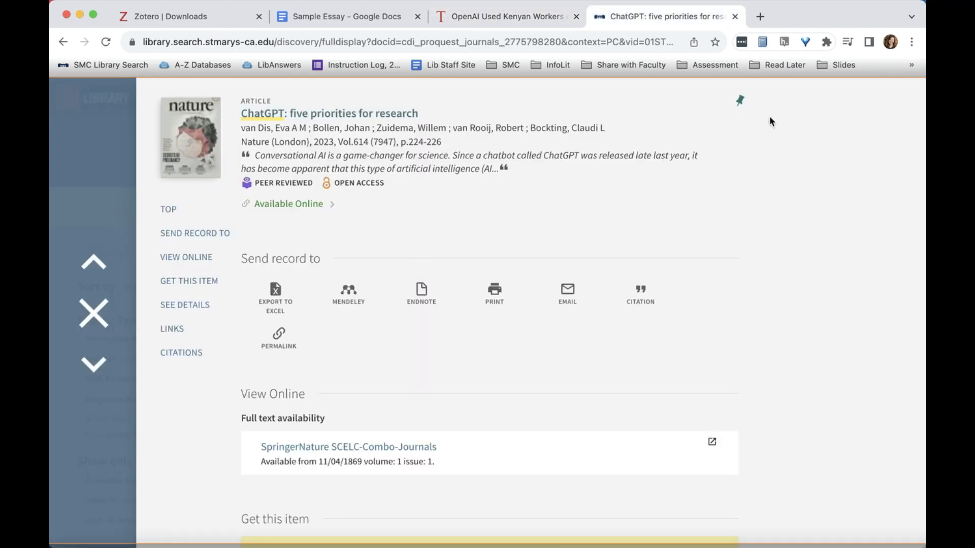
pyautogui.click(764, 43)
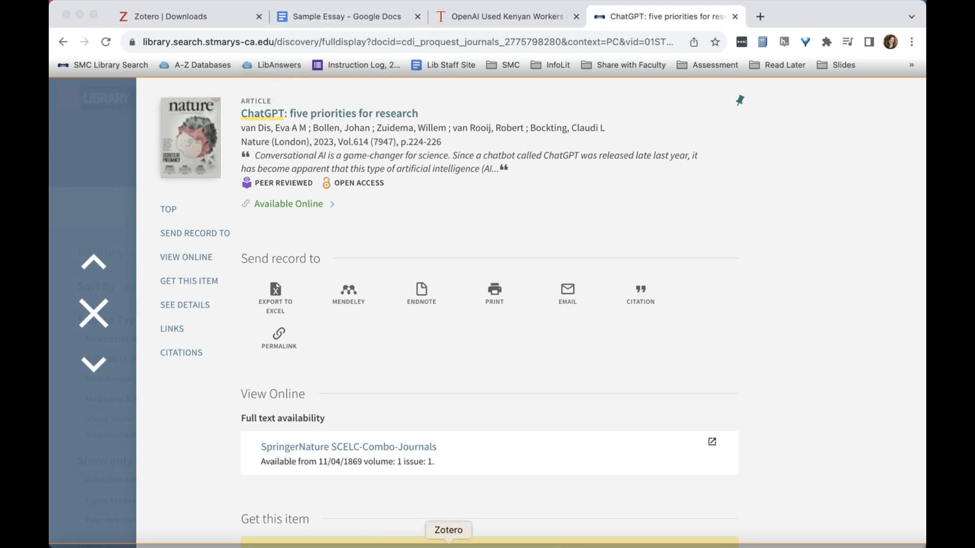
pyautogui.click(446, 545)
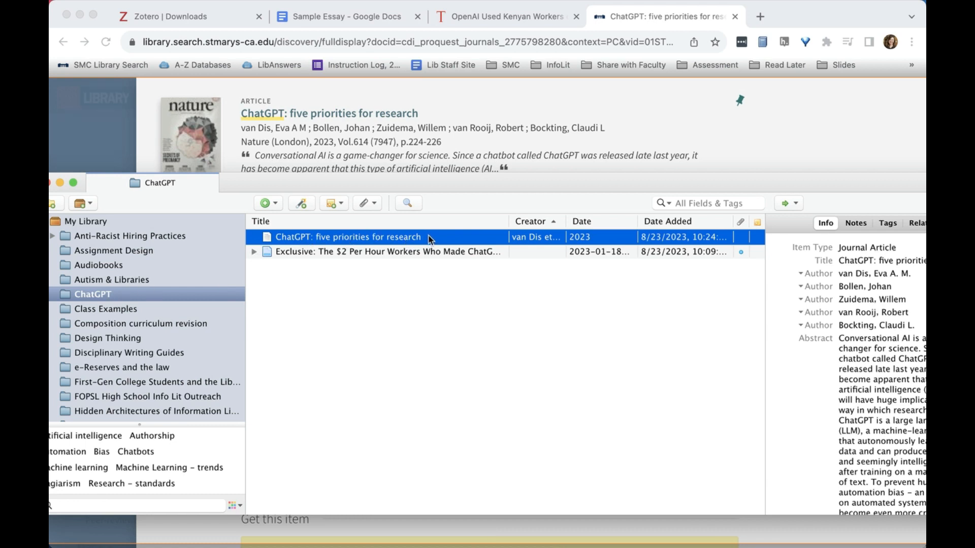
# - Enter the author's last and first name in the saved TIME web page item
pyautogui.click(412, 252)
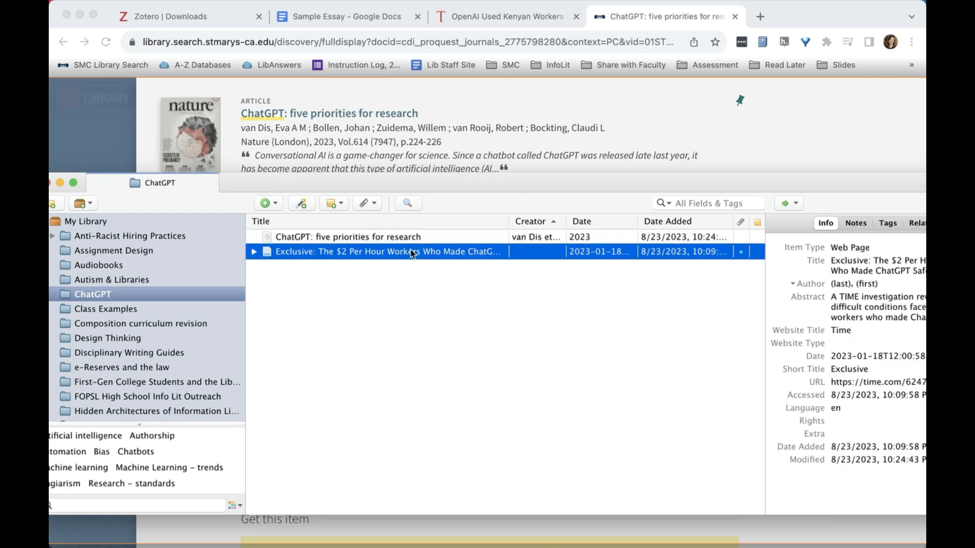
pyautogui.click(841, 284)
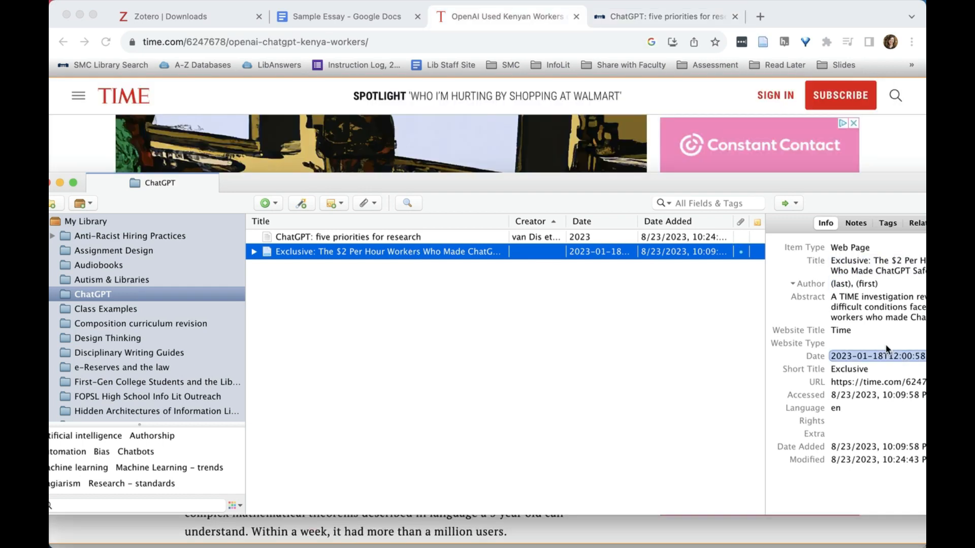
pyautogui.click(845, 284)
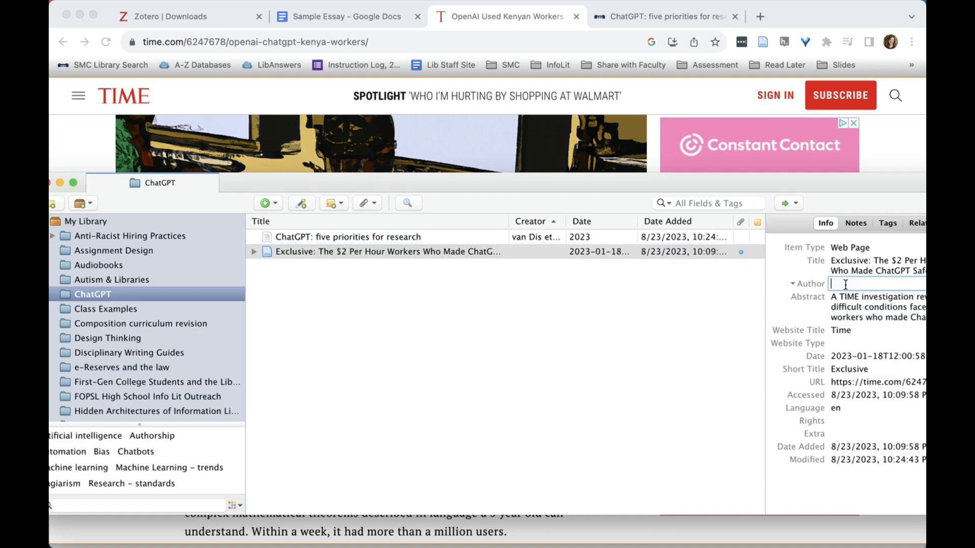
pyautogui.write('Perrigo')
pyautogui.press('Tab')
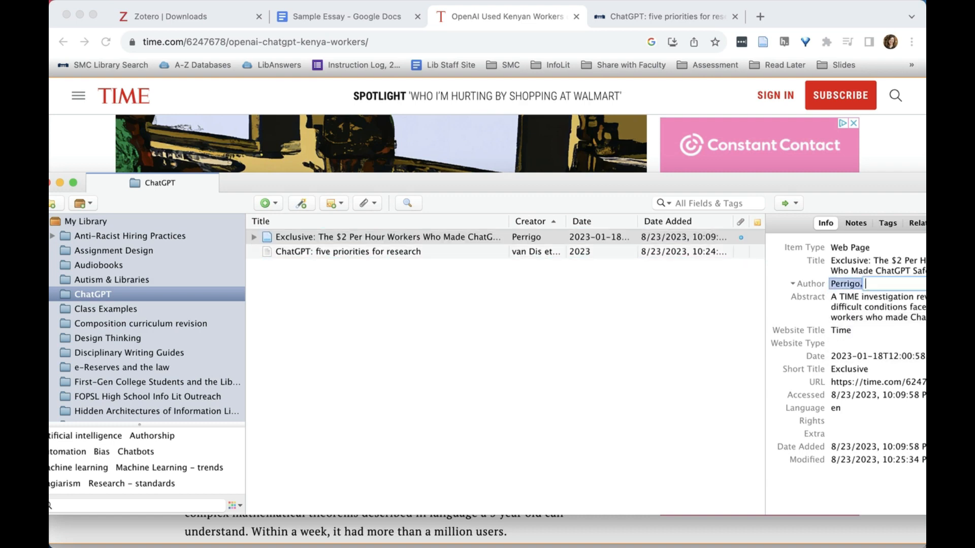
pyautogui.write('Billy')
pyautogui.press('Tab')
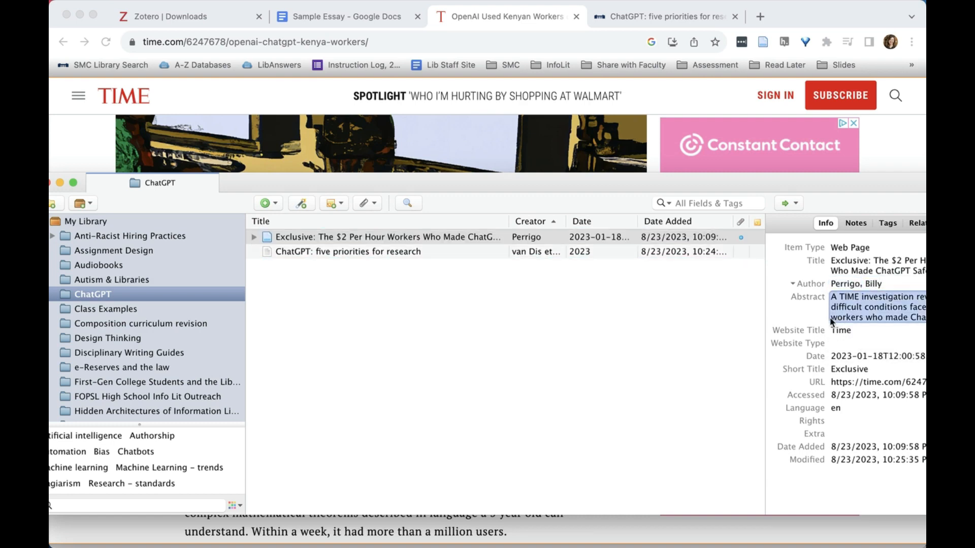
pyautogui.click(452, 261)
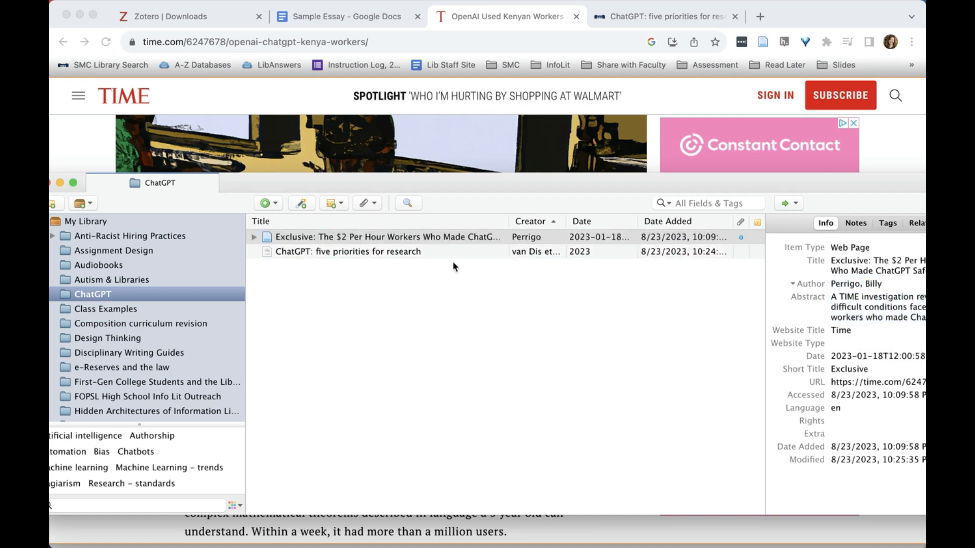
# - Switch to the Sample Essay in Google Docs and start a Zotero citation with Modern Language Association 9th edition as citation style
pyautogui.click(336, 17)
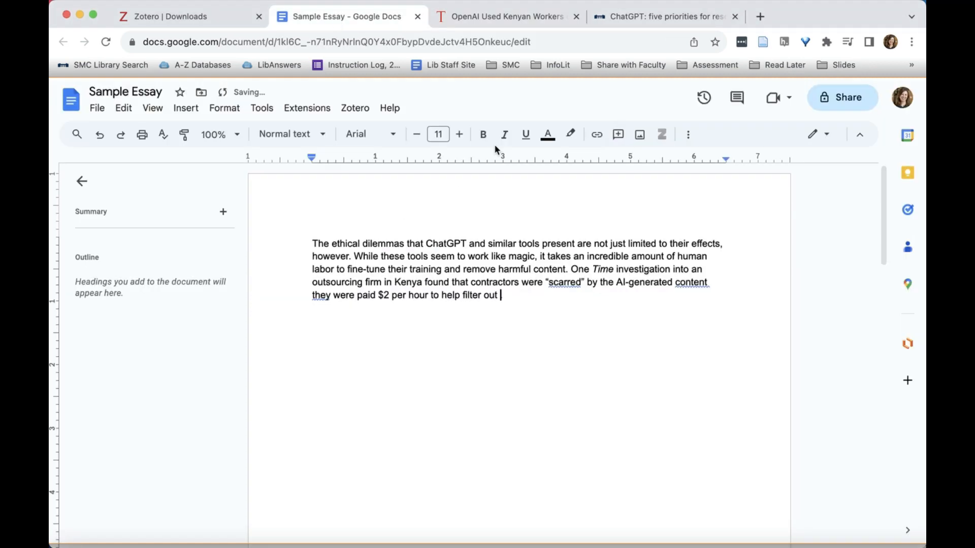
pyautogui.click(349, 109)
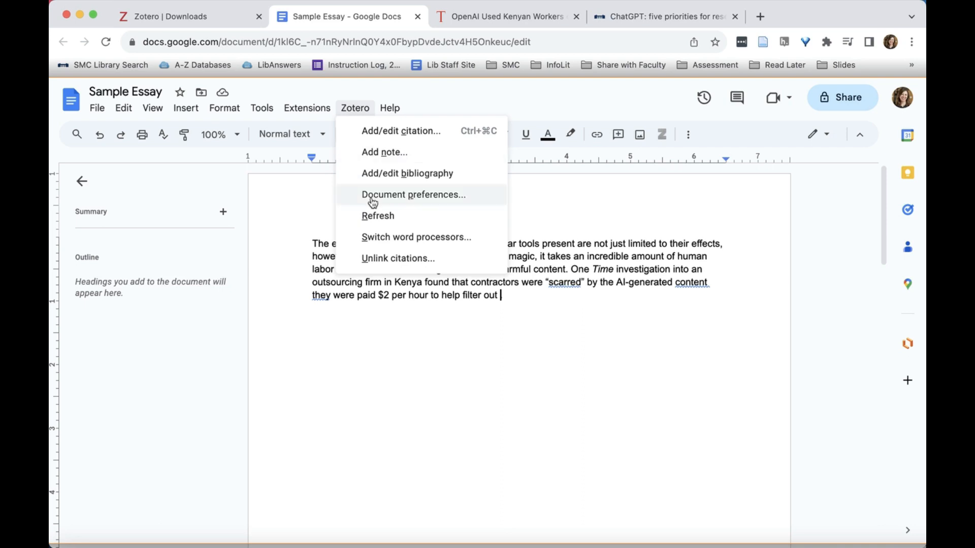
pyautogui.click(398, 132)
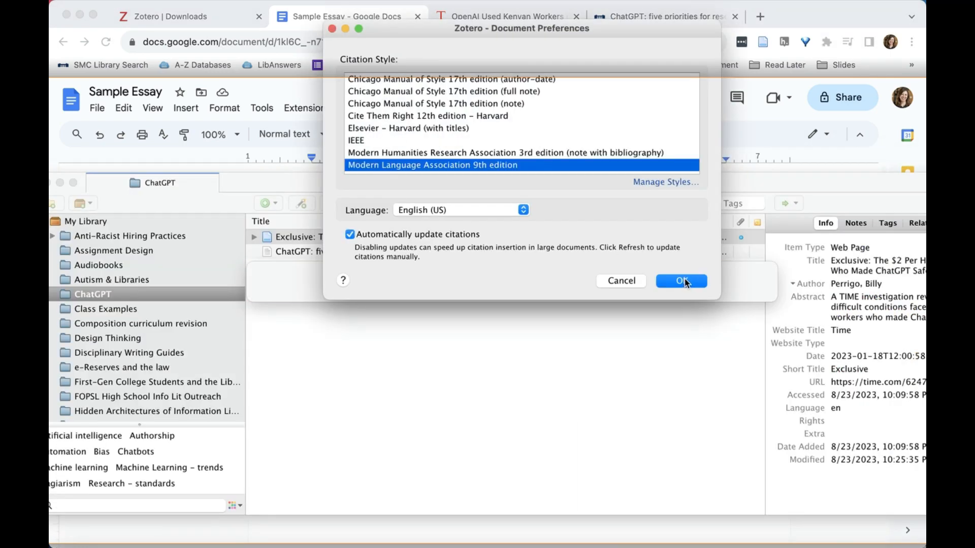
pyautogui.click(682, 281)
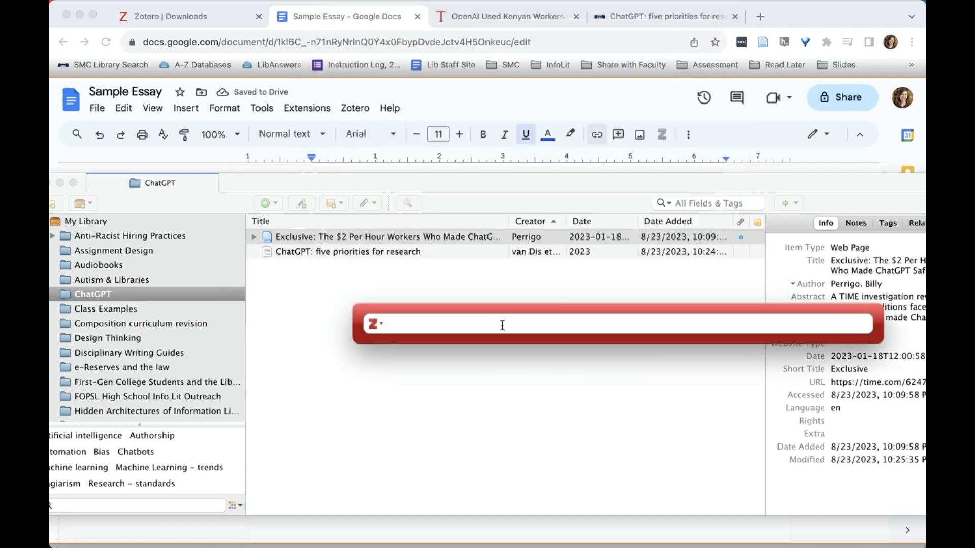
# - Search the citation dialog for "chatgp", cite the TIME article at the paragraph's end, and close the sentence with a period
pyautogui.write('chatgp')
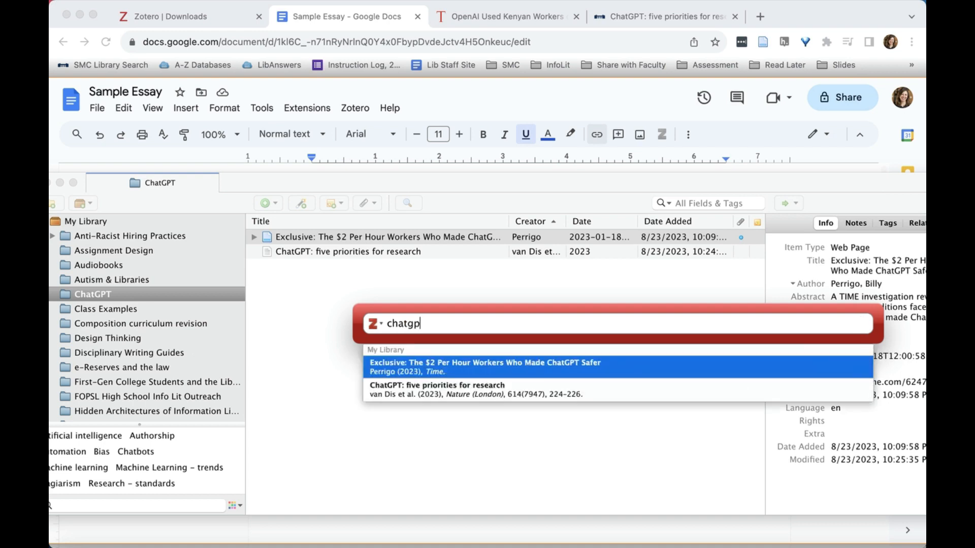
pyautogui.click(470, 375)
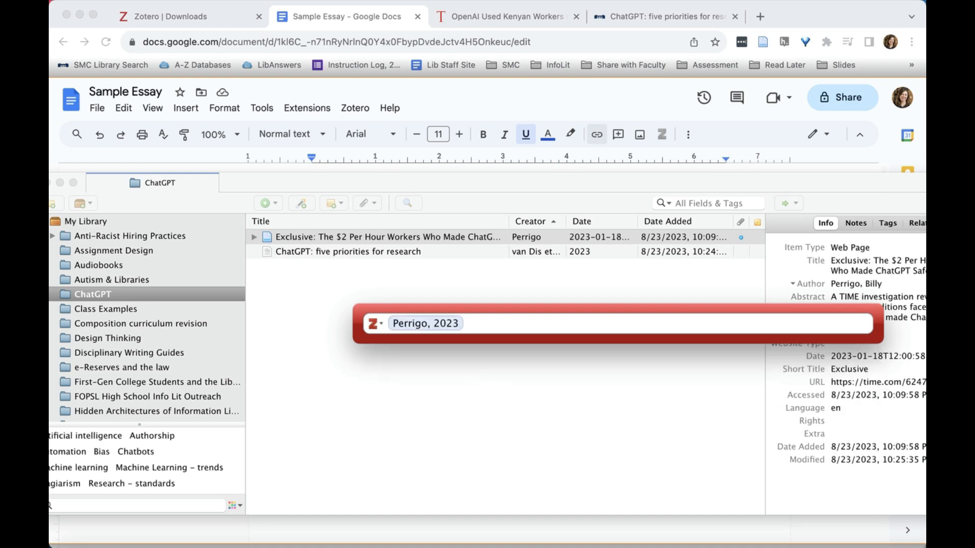
pyautogui.press('Return')
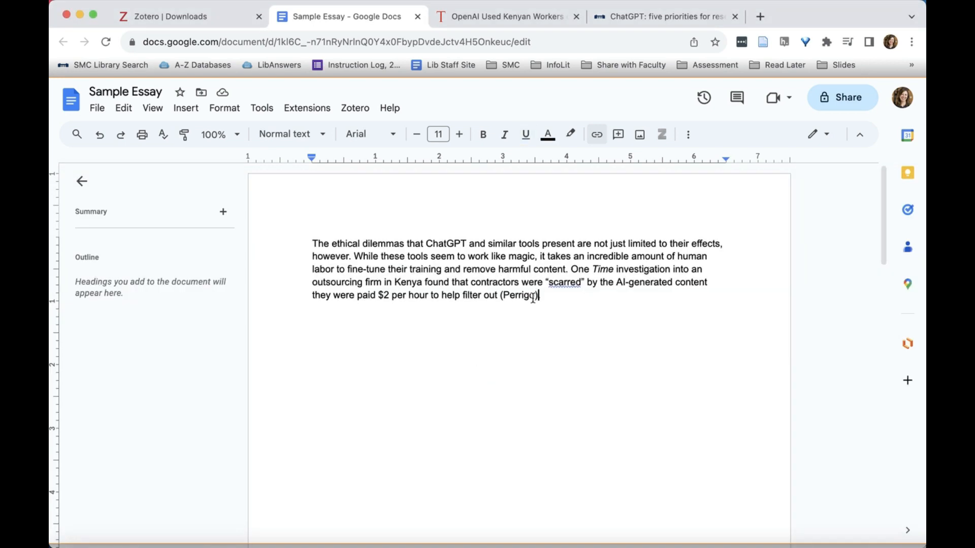
pyautogui.write('.')
# - Insert a Zotero bibliography below the Works Cited heading
pyautogui.scroll(-10, 554, 297)
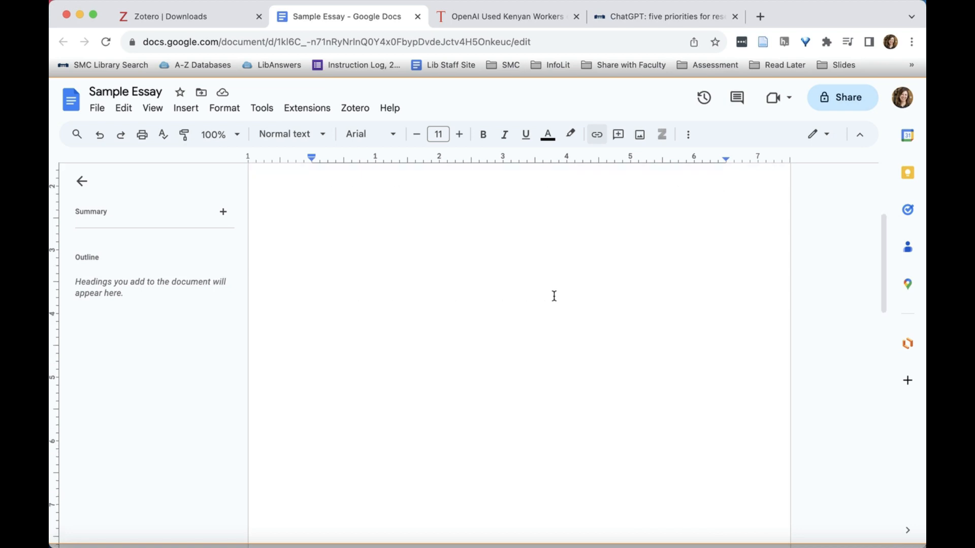
pyautogui.click(554, 287)
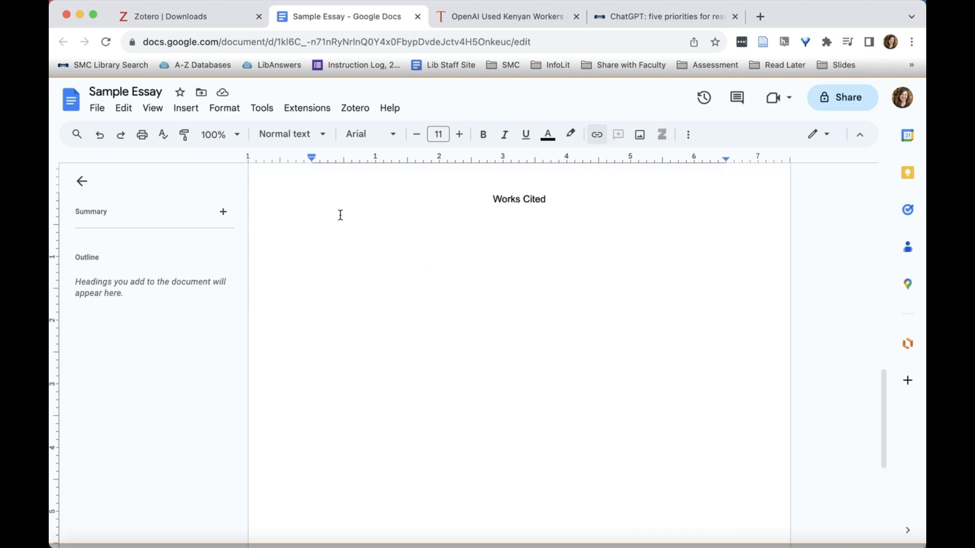
pyautogui.click(346, 106)
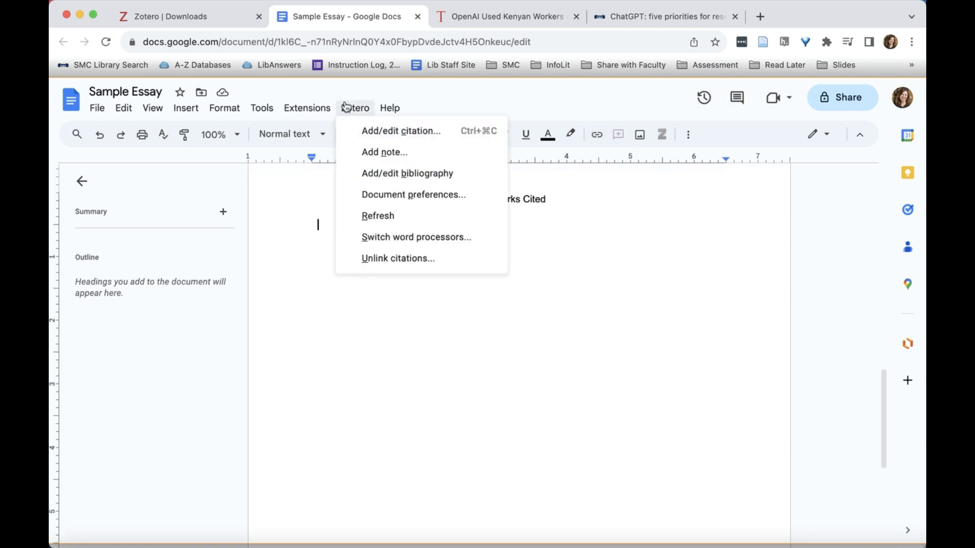
pyautogui.click(363, 173)
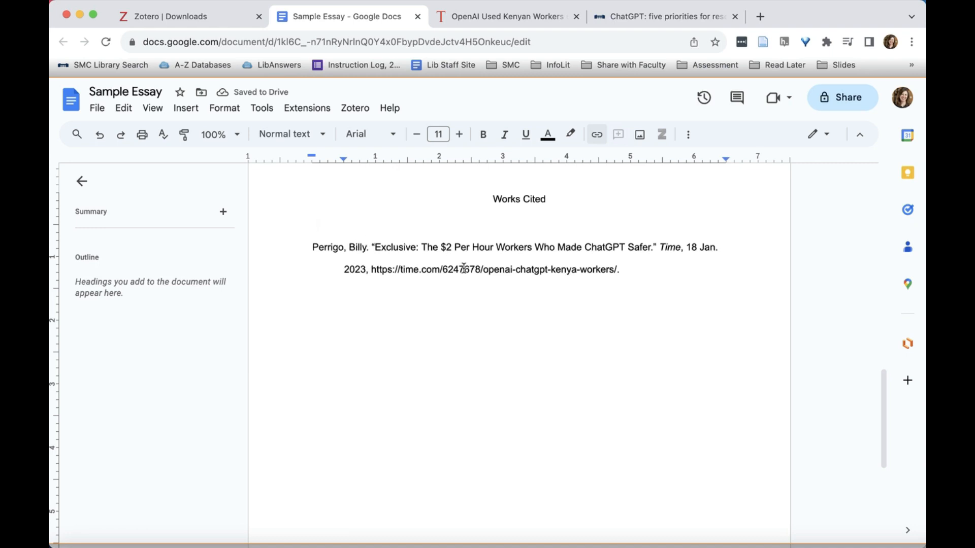
# - Add the text "Here's another source I found" after the first citation in the essay paragraph
pyautogui.scroll(5, 464, 268)
pyautogui.scroll(5, 464, 269)
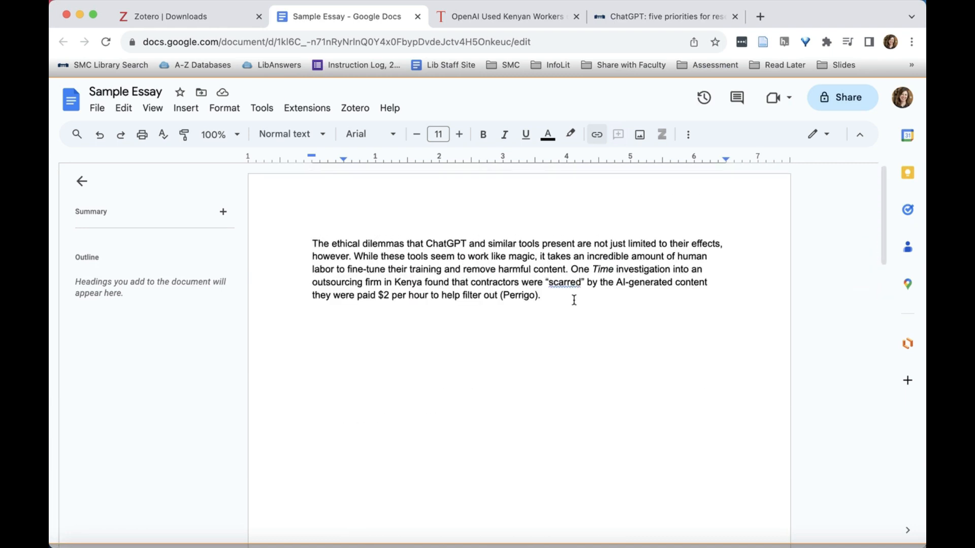
pyautogui.click(574, 301)
pyautogui.write("Here's another sourc")
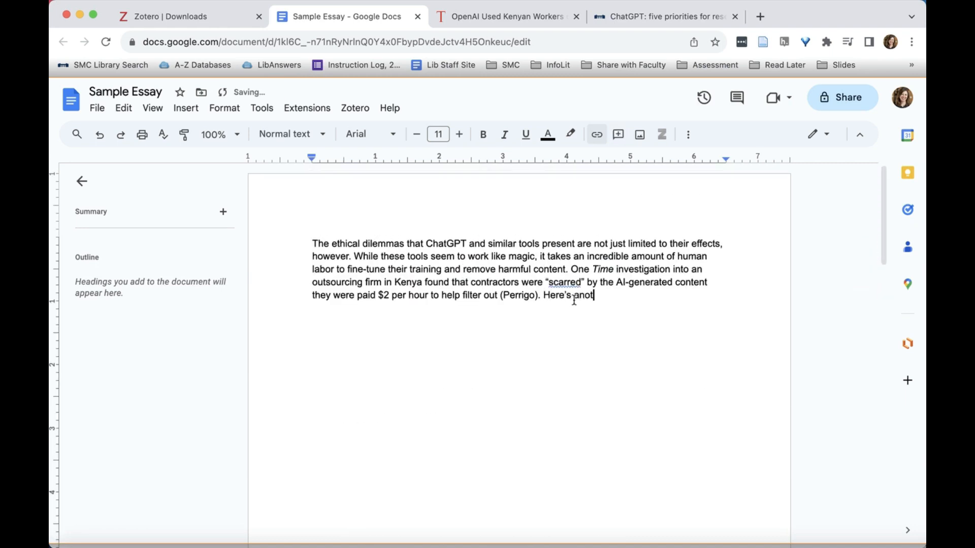
pyautogui.write('e I found')
# - Cite "ChatGPT: five priorities for research" after the new text using Zotero, and check the Works Cited list
pyautogui.click(352, 108)
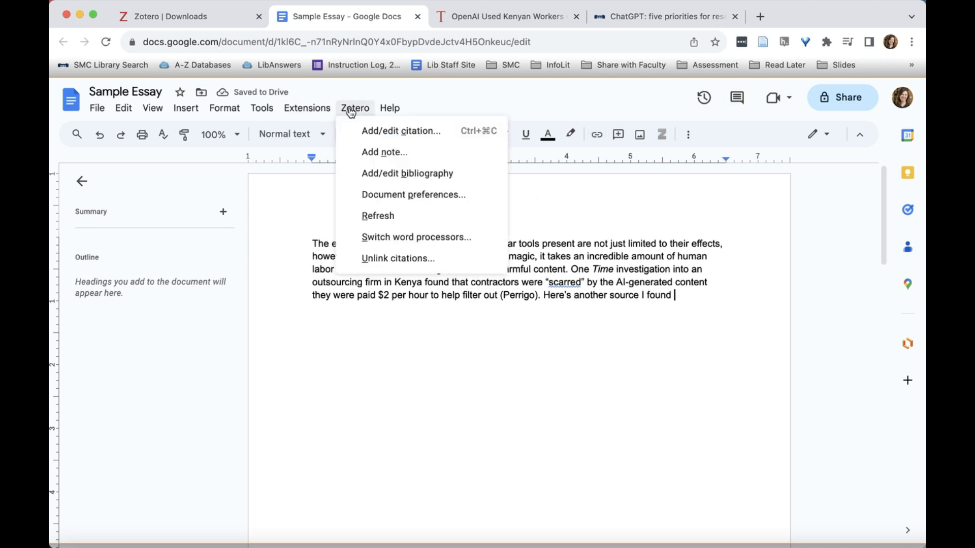
pyautogui.click(363, 131)
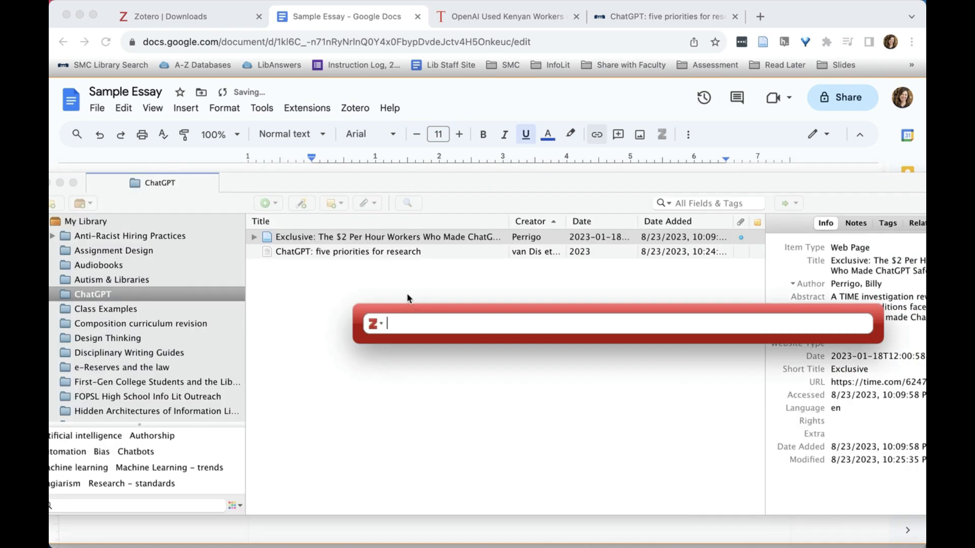
pyautogui.write('chatgpt')
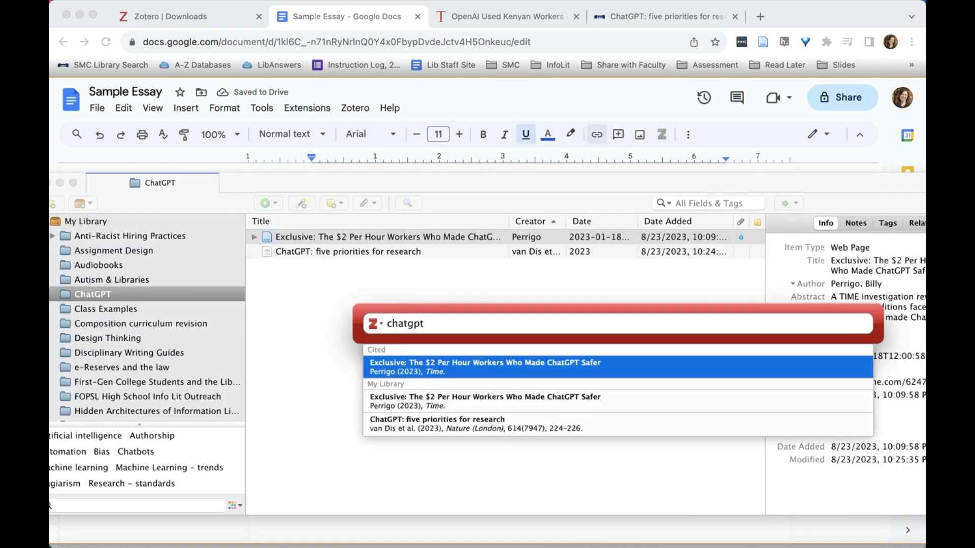
pyautogui.click(401, 428)
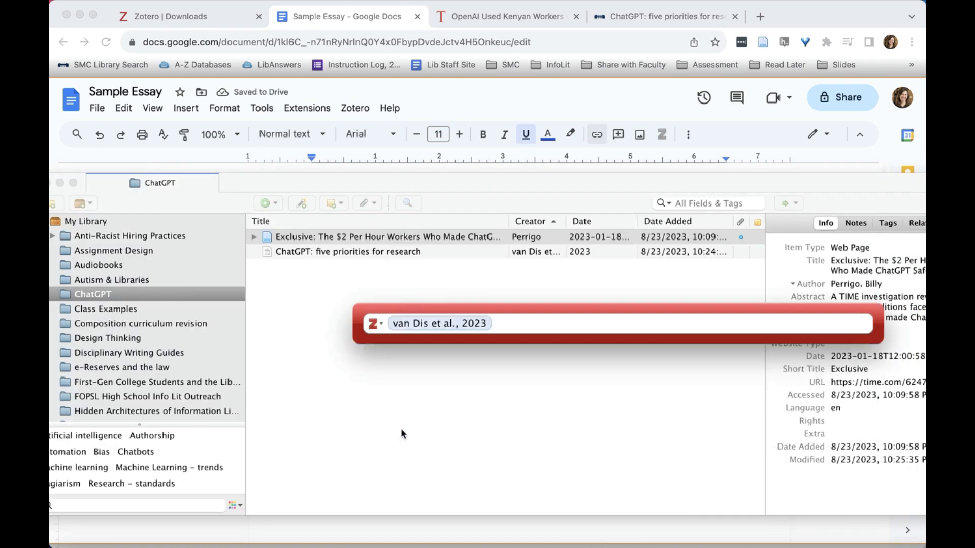
pyautogui.press('Return')
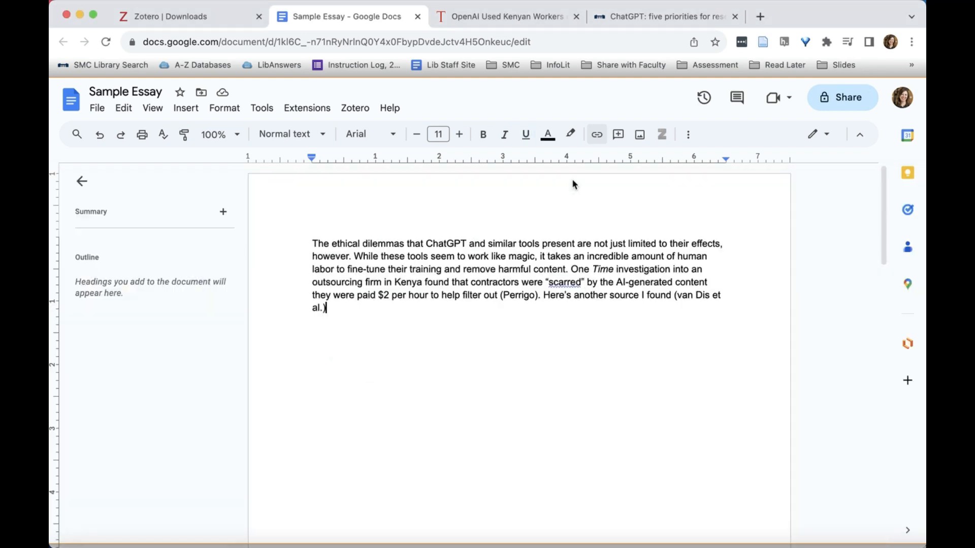
pyautogui.scroll(-10, 508, 299)
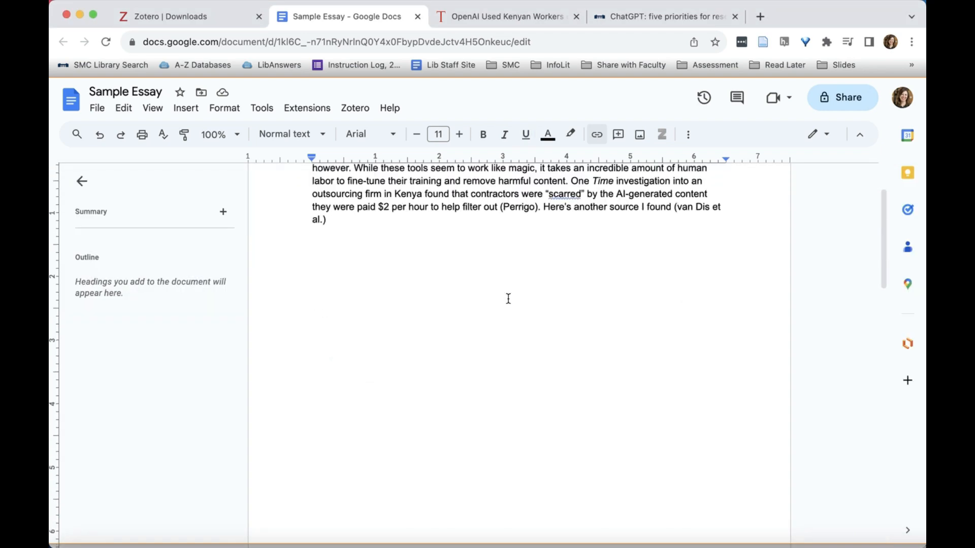
pyautogui.scroll(-5, 508, 298)
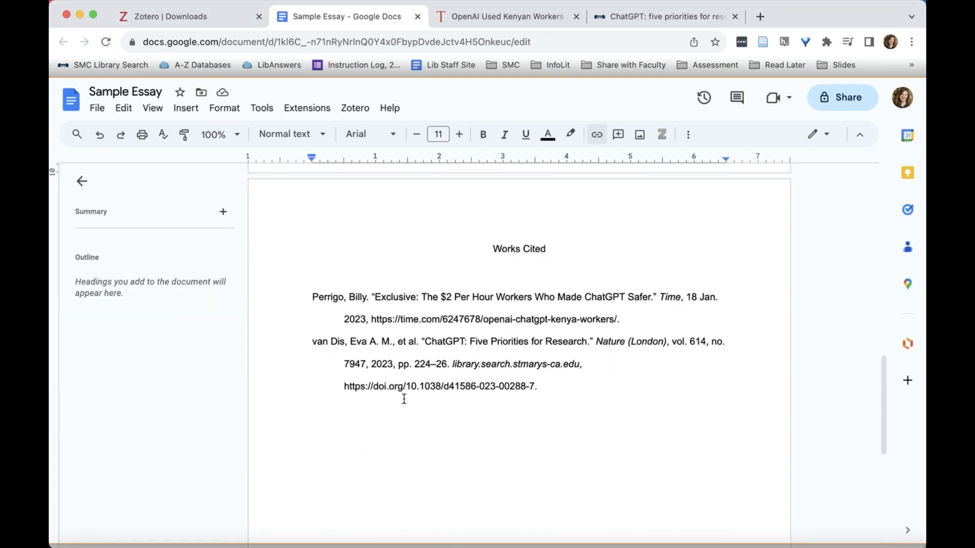